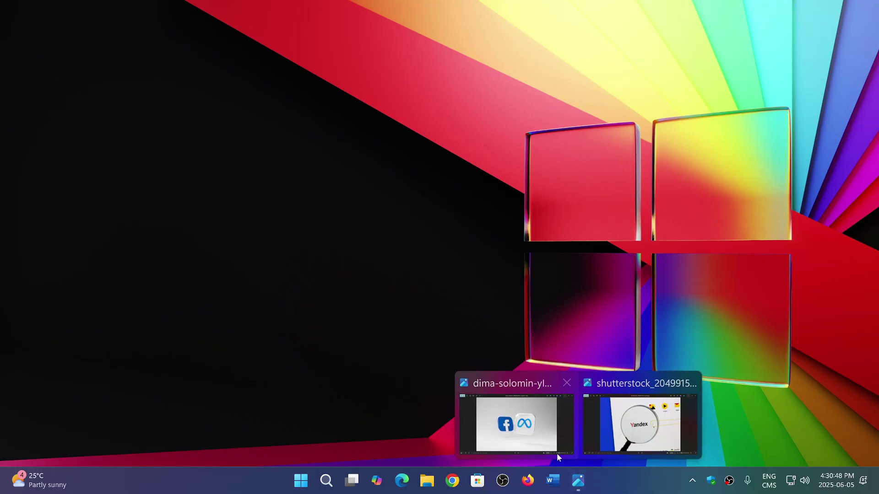
Bring the dima-solomin Facebook and Meta logo image to the front in Photos.
left_click(525, 411)
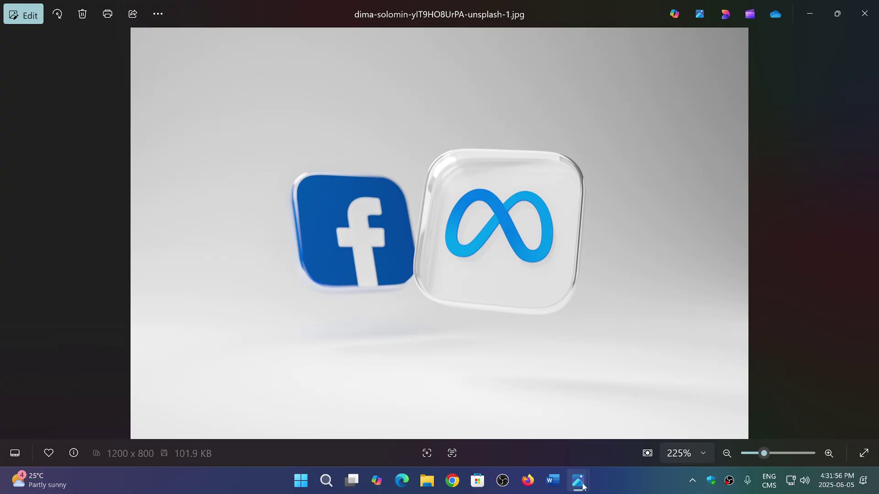
View the shutterstock Yandex magnifier image, then return to the Facebook and Meta image.
mouse_move(578, 480)
left_click(630, 426)
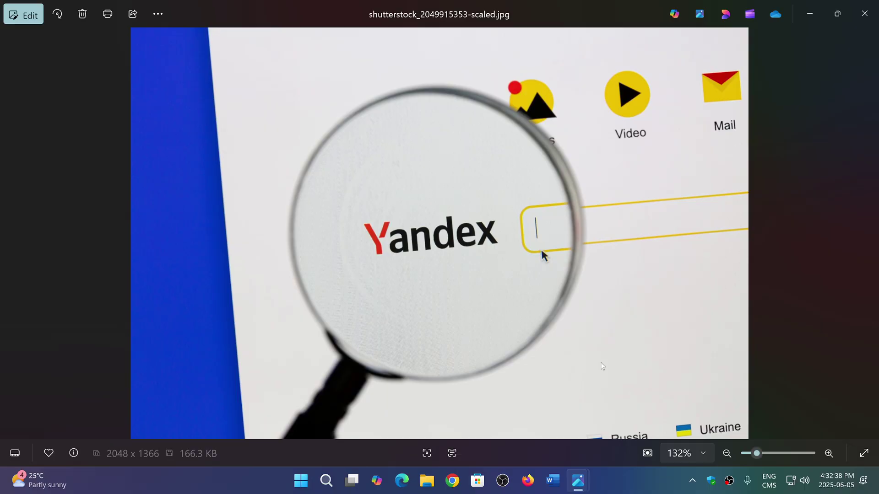
key("Right")
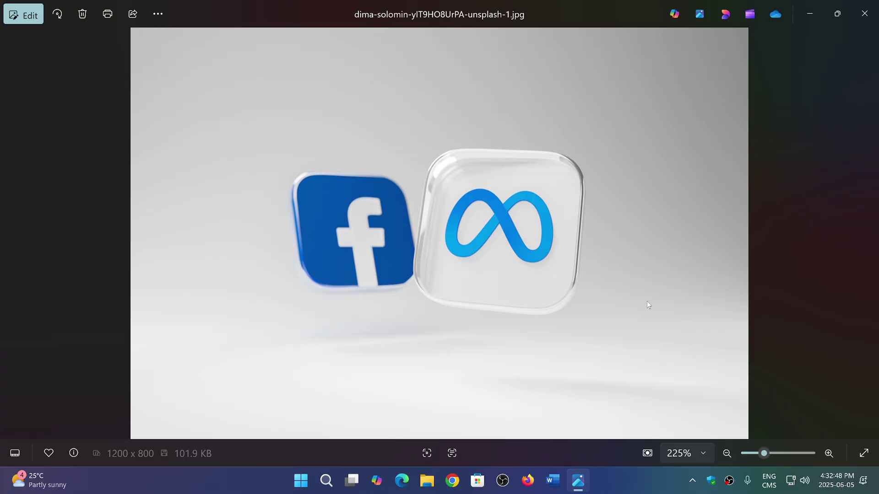
left_click(864, 14)
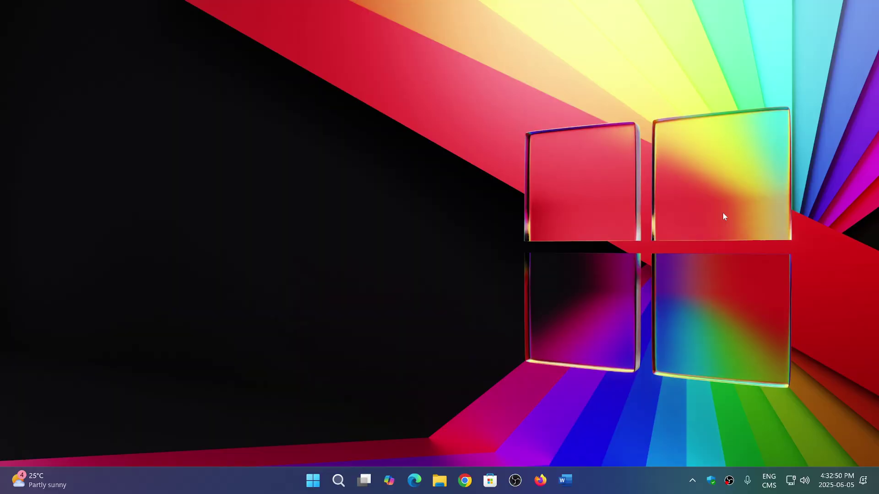